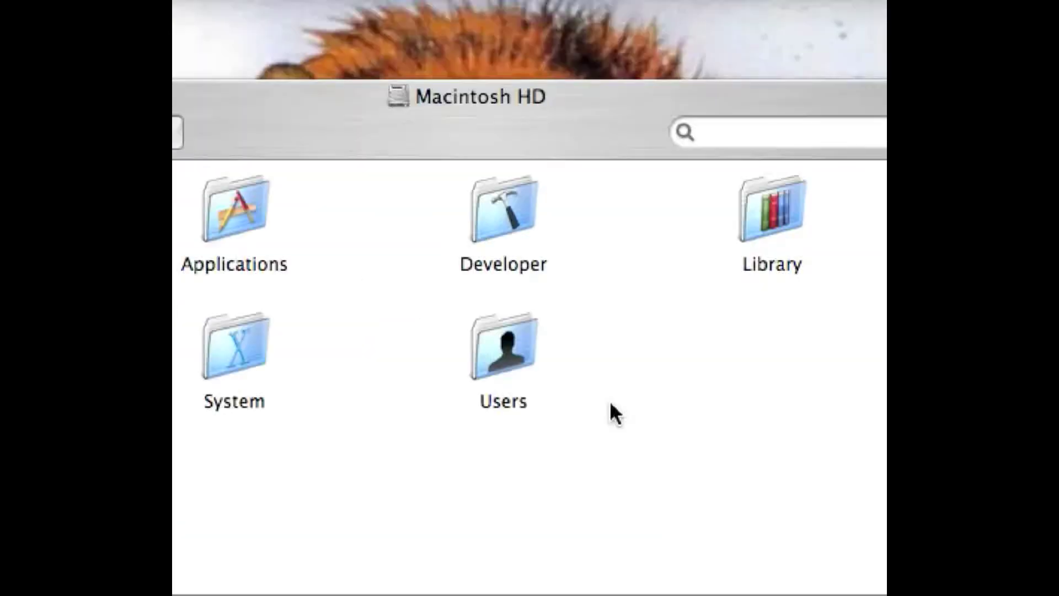
Launch TextEdit from the Applications folder and begin typing 'Hello youtube, today I'm going to be showing you…'
double_click(508, 253)
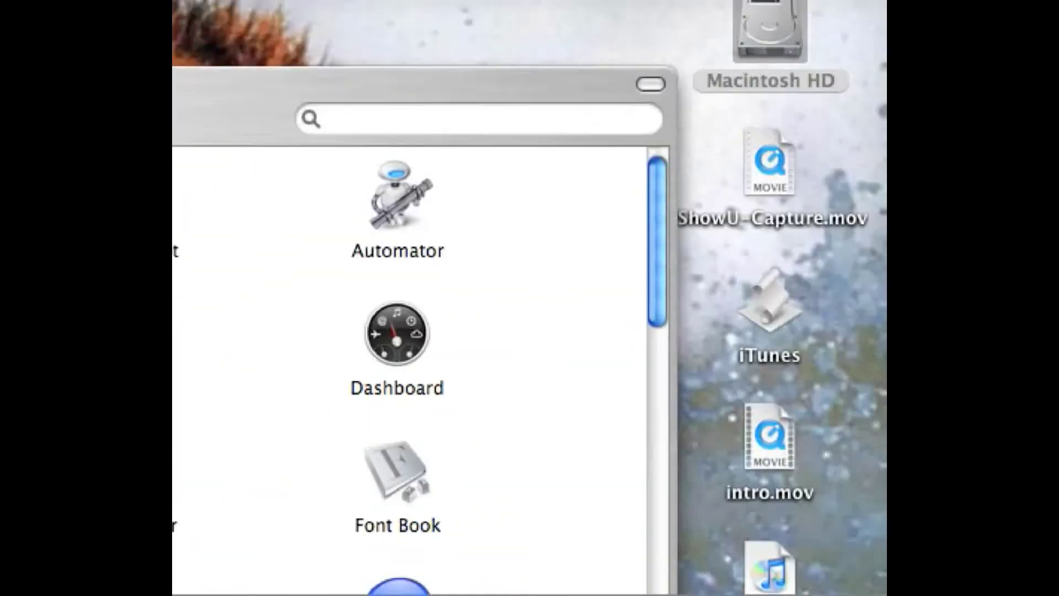
scroll(634, 386, "down", 10)
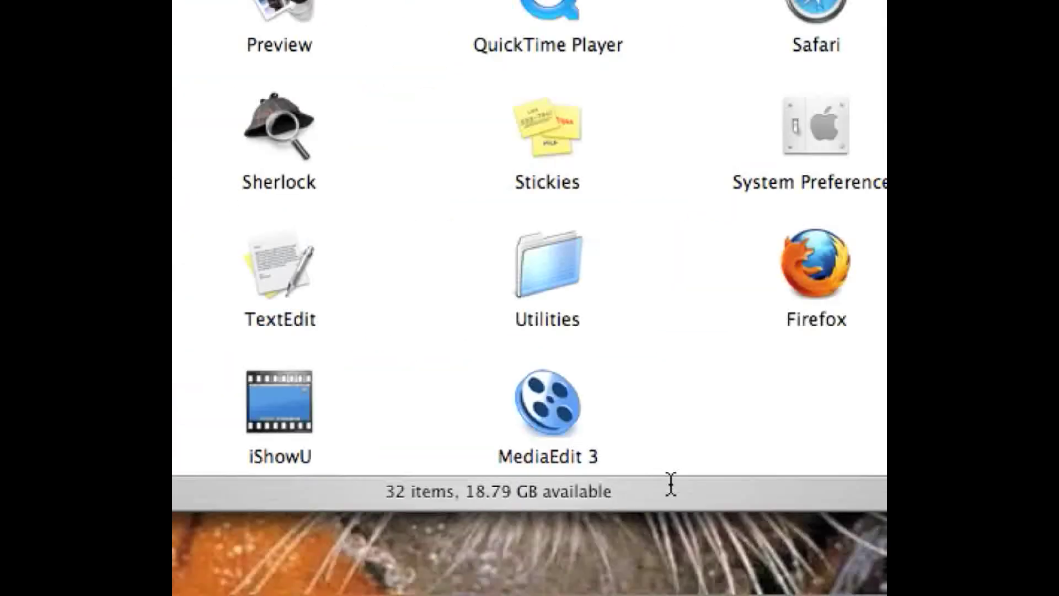
key("t")
key("super+o")
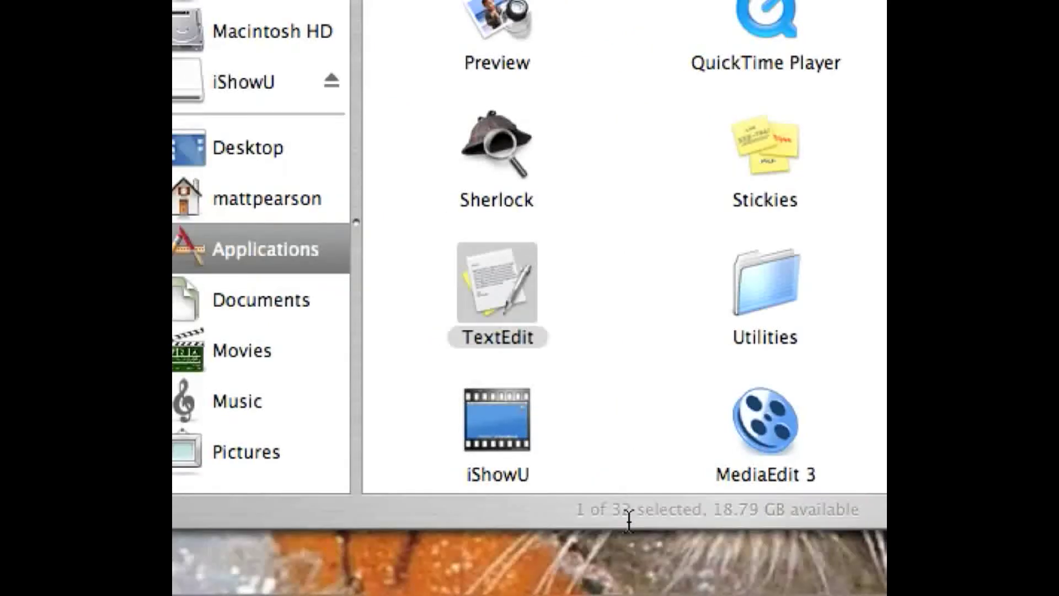
type("Hello you")
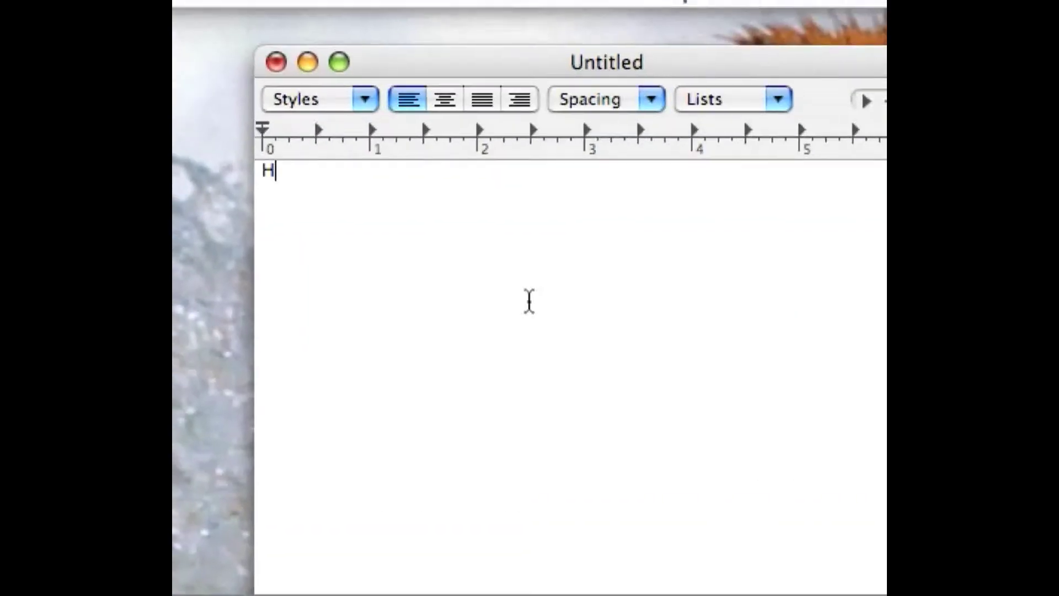
type("tube")
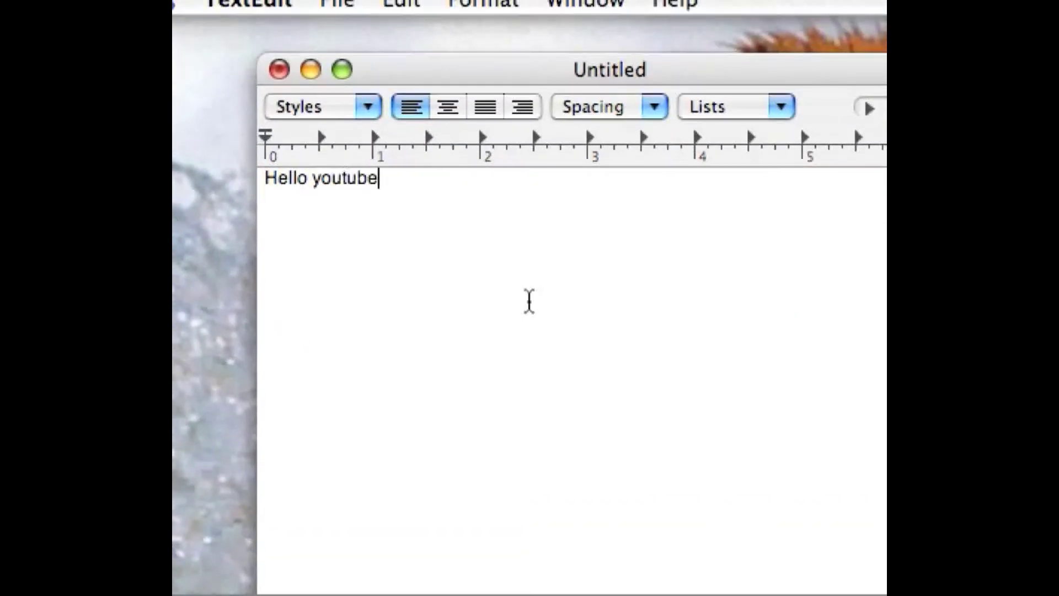
type(", today I'm going ")
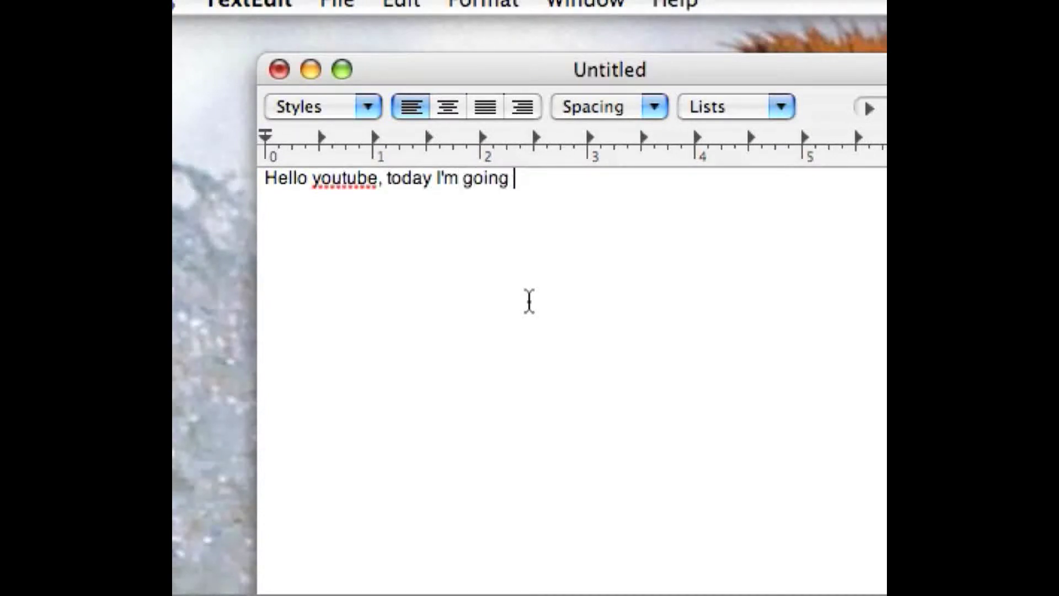
type("to be showing you ")
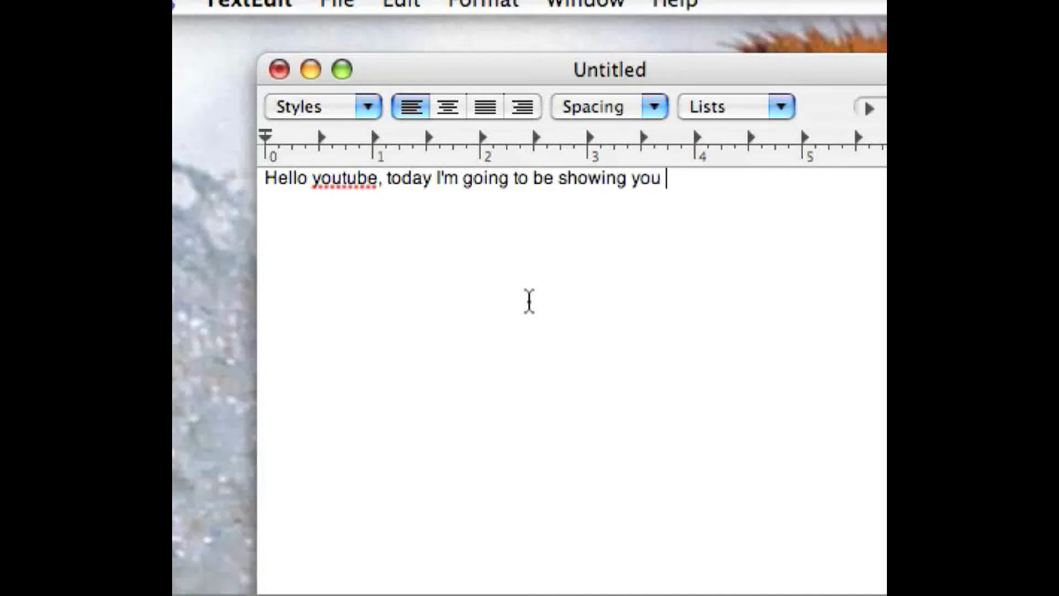
type("how to take a pictu")
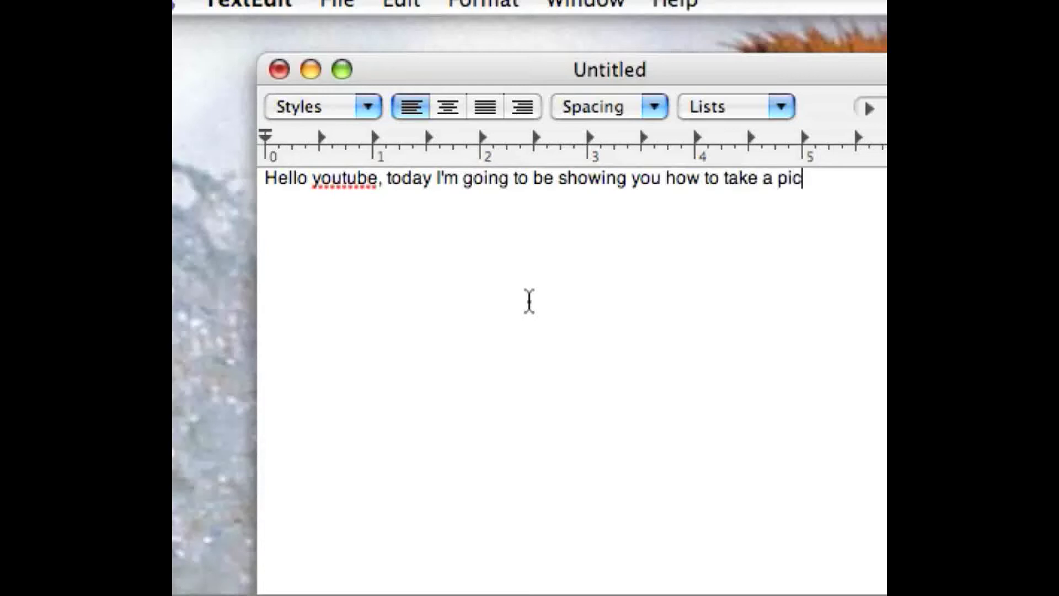
type("re o")
Finish the intro with 'of you desktop on a mac' and add 'Hold, control, shift, and 4. like this'
key("BackSpace")
type("of you")
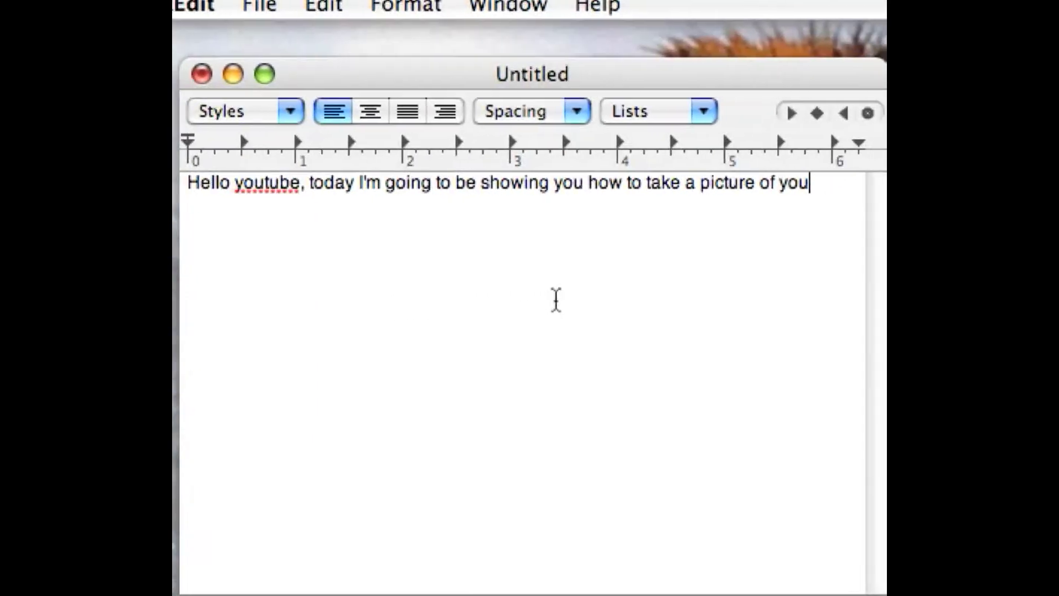
type(" desktop on ")
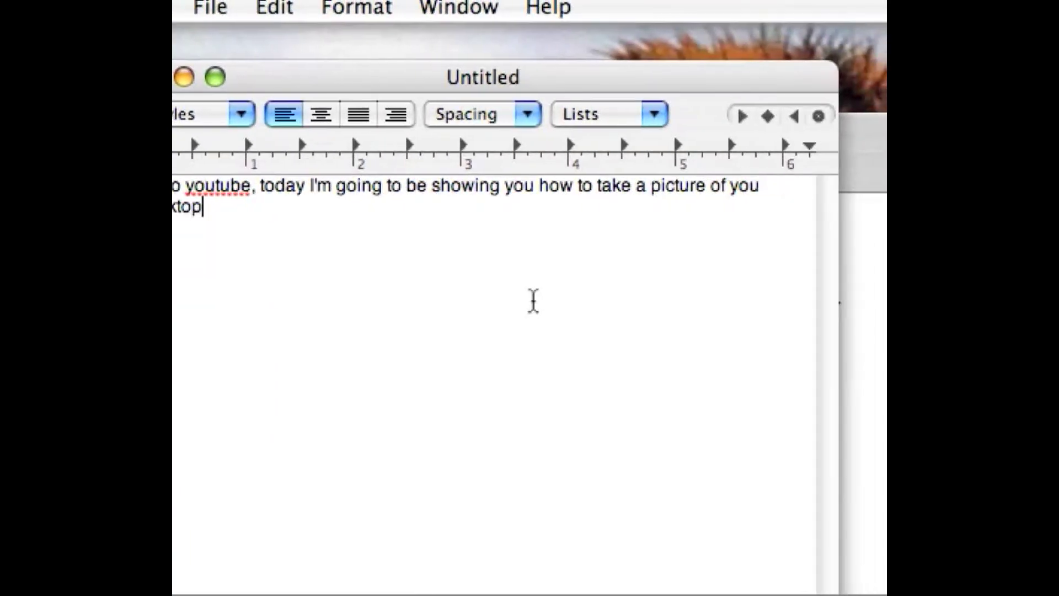
type("a mac")
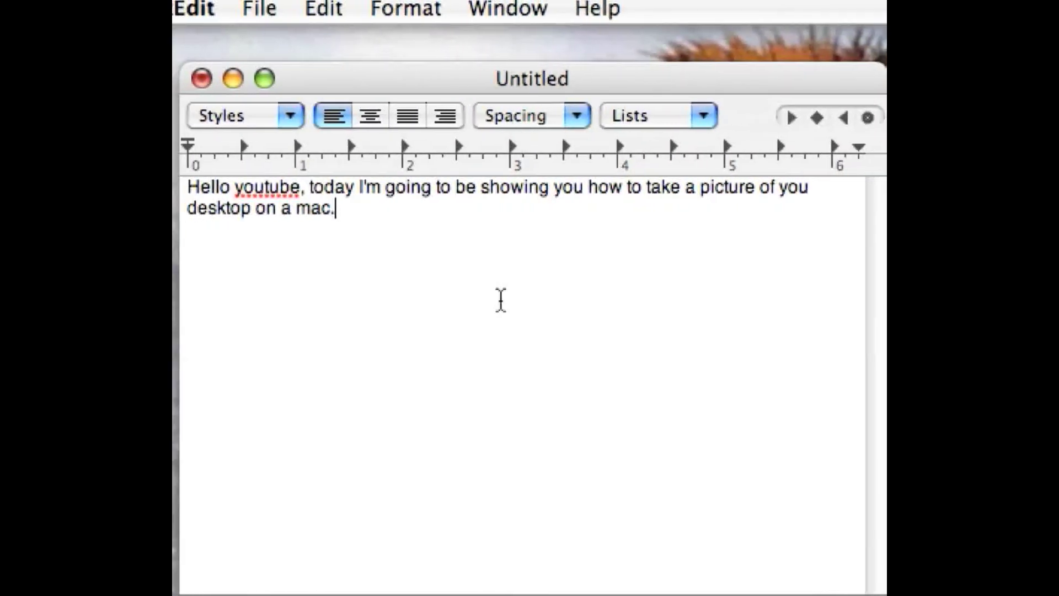
type(".")
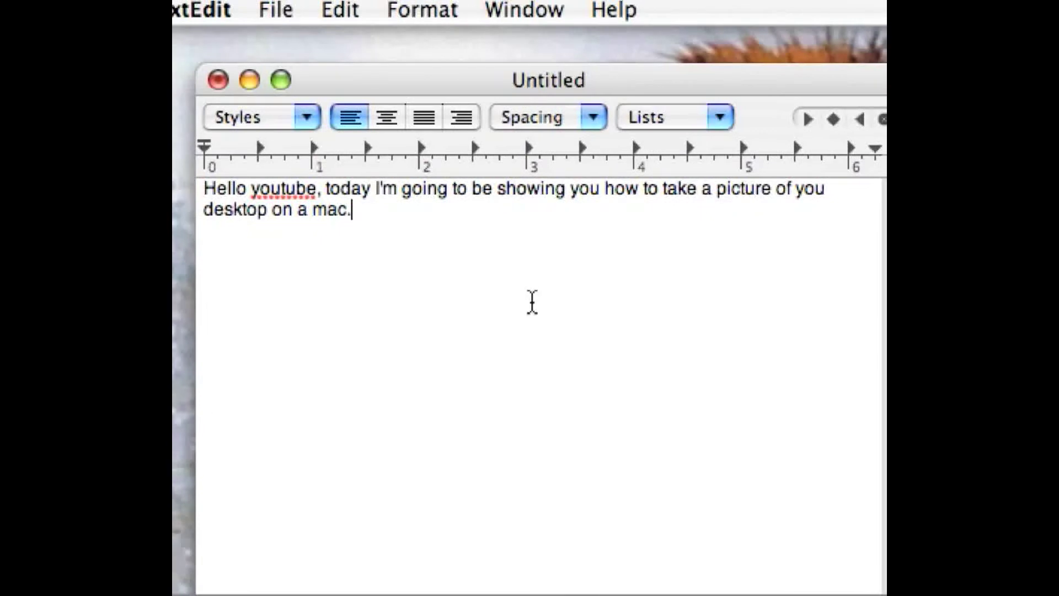
type(" All you")
key("BackSpace")
key("BackSpace")
key("BackSpace")
key("BackSpace")
key("BackSpace")
key("BackSpace")
key("BackSpace")
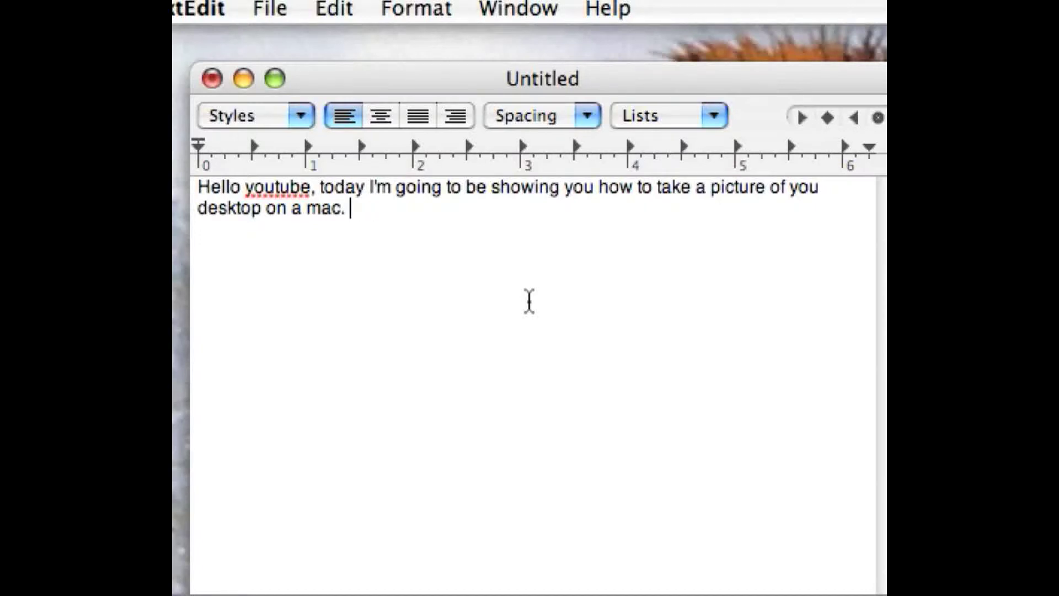
type("Hold, control")
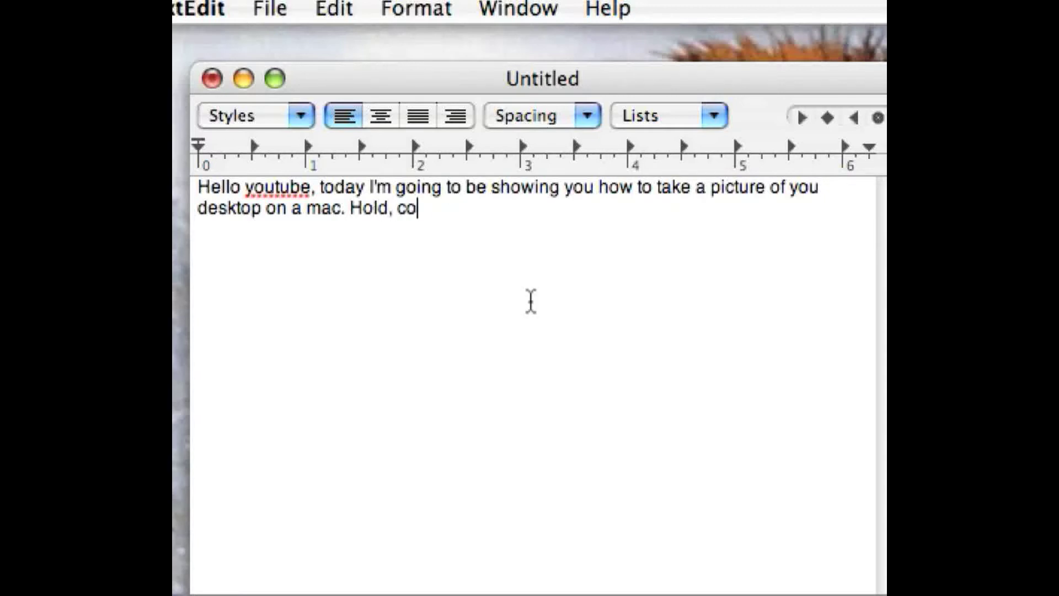
type(", shi")
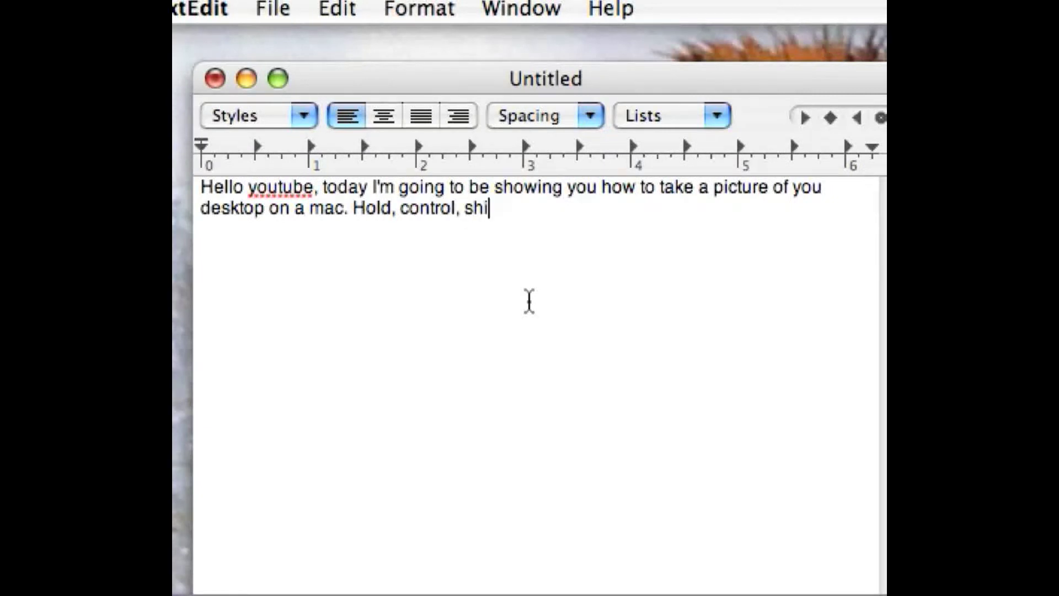
type("ft, and 4")
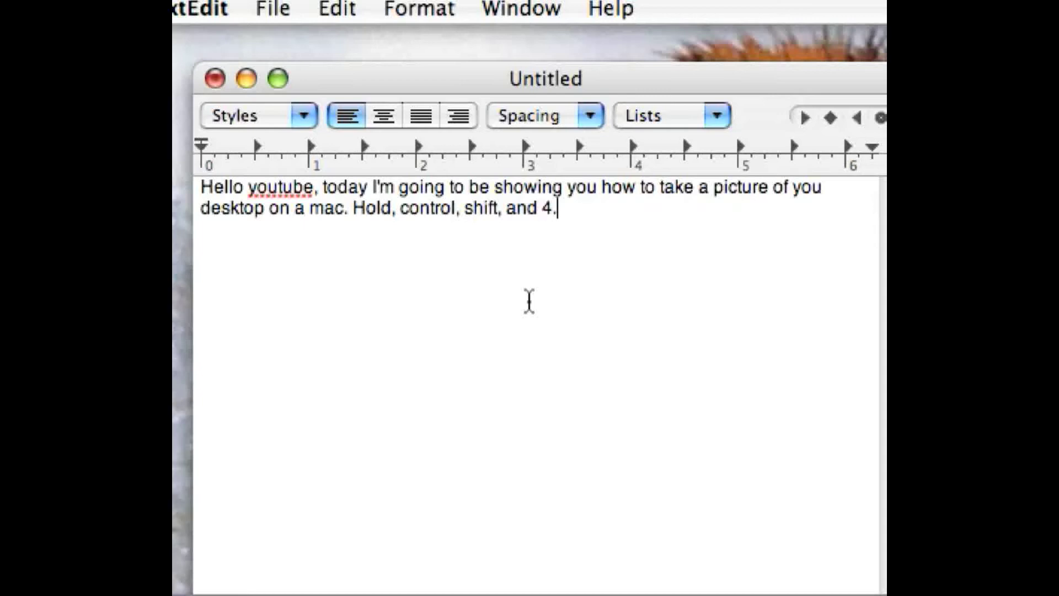
type(". like this")
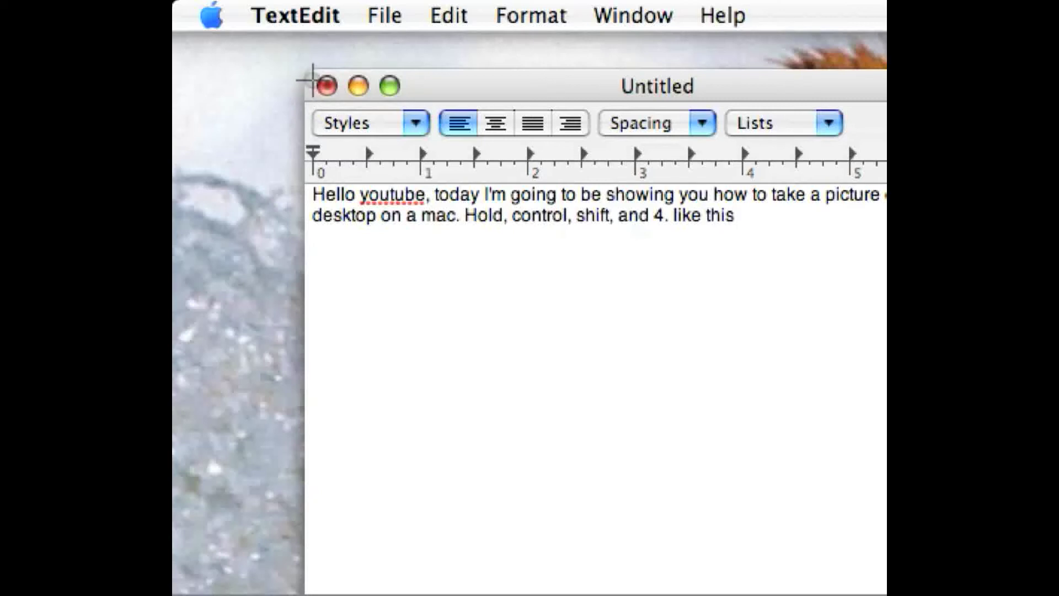
Capture a dragged screen region, then append '. It should save to your desktop'
left_click_drag(304, 70, 877, 435)
left_click_drag(551, 305, 606, 323)
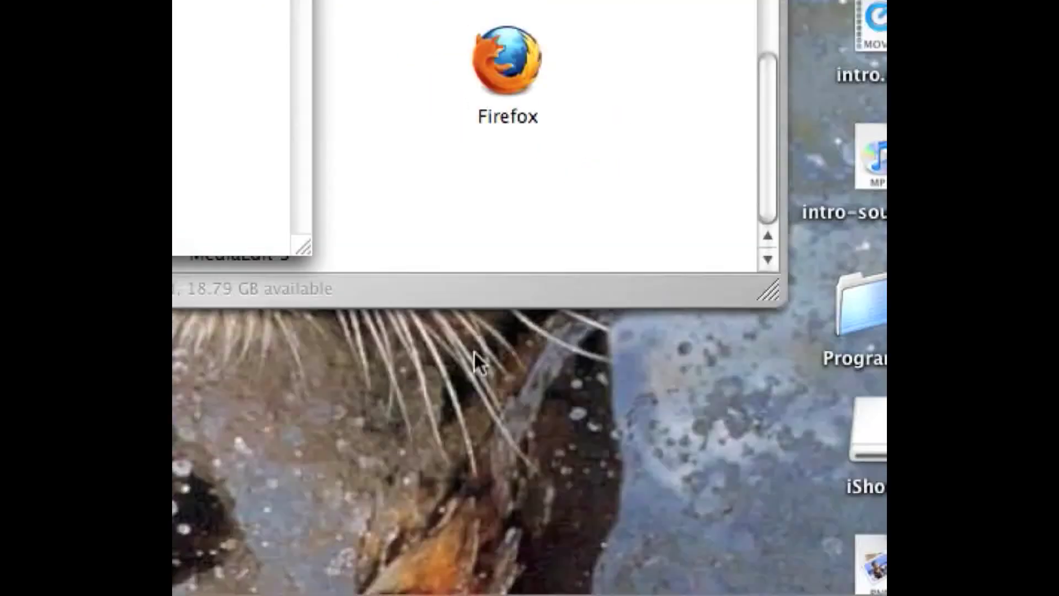
type(". It s")
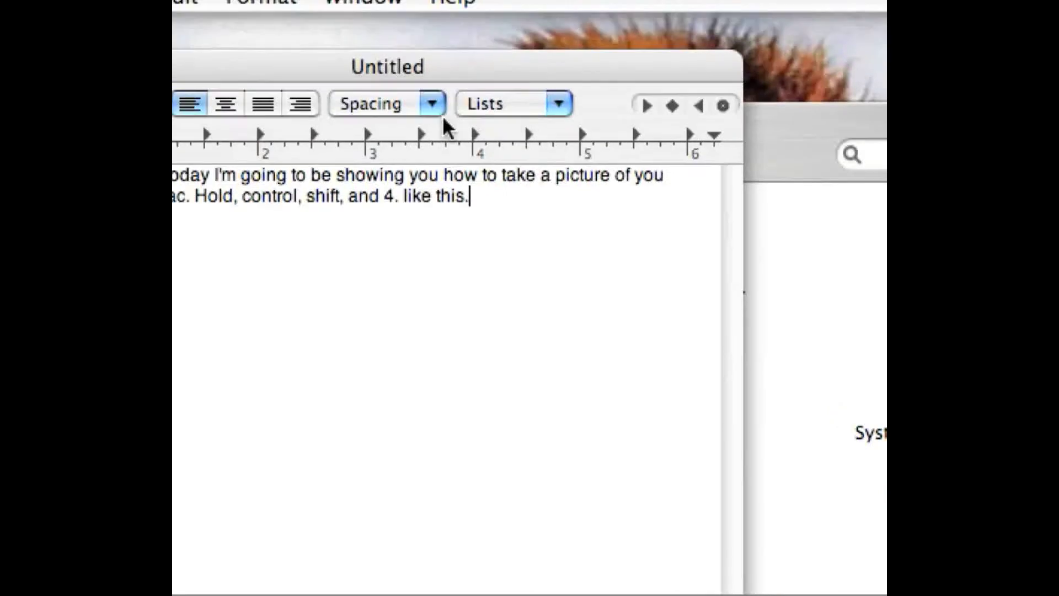
type("hould save to")
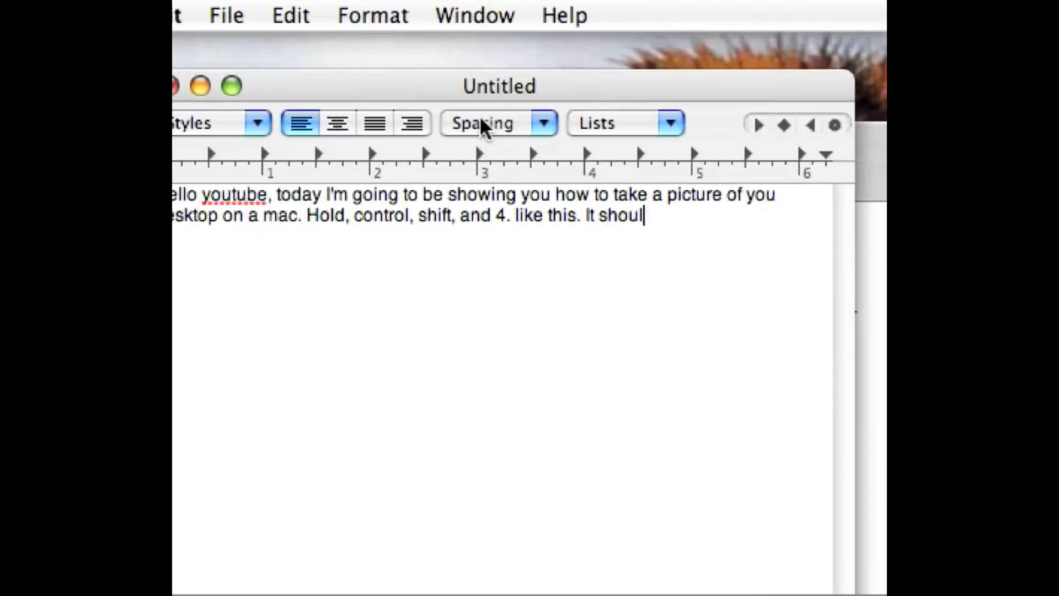
type(" your d")
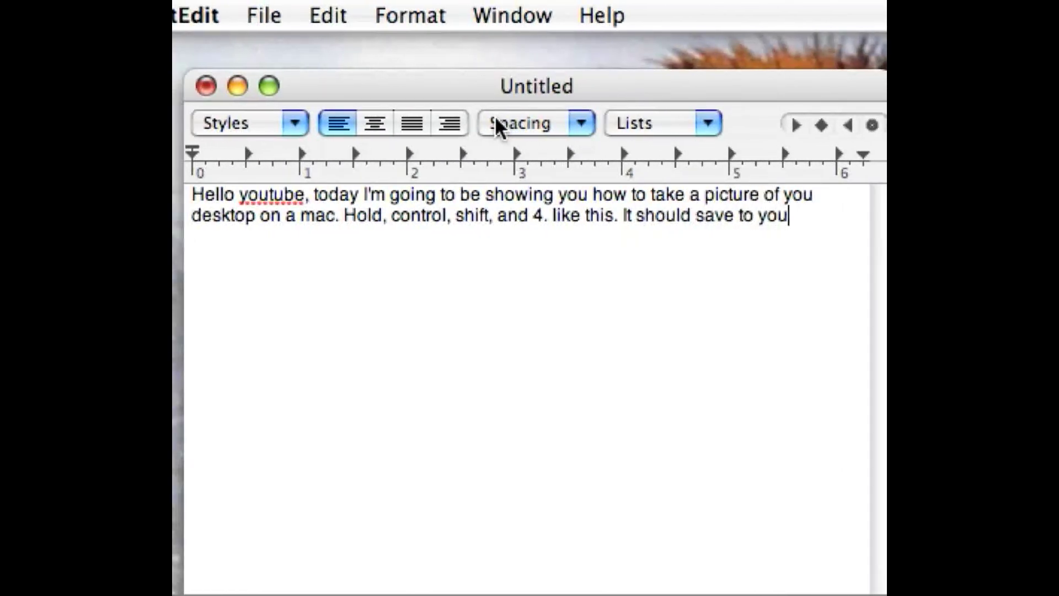
type("esktop")
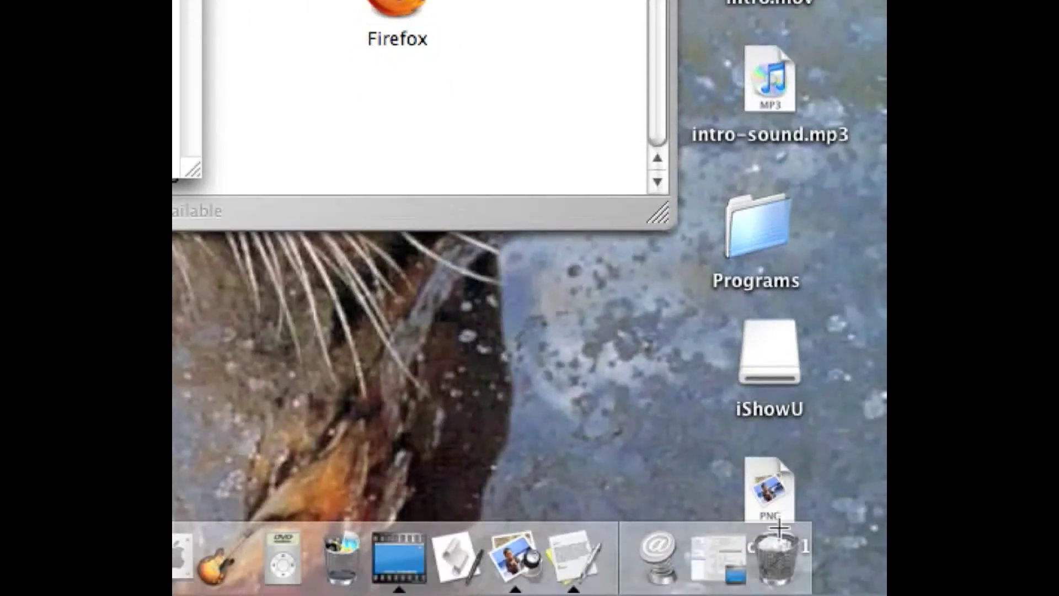
View the saved screenshot in Preview, quit Preview, and return to the TextEdit document
left_click(756, 495)
key("super+shift+4")
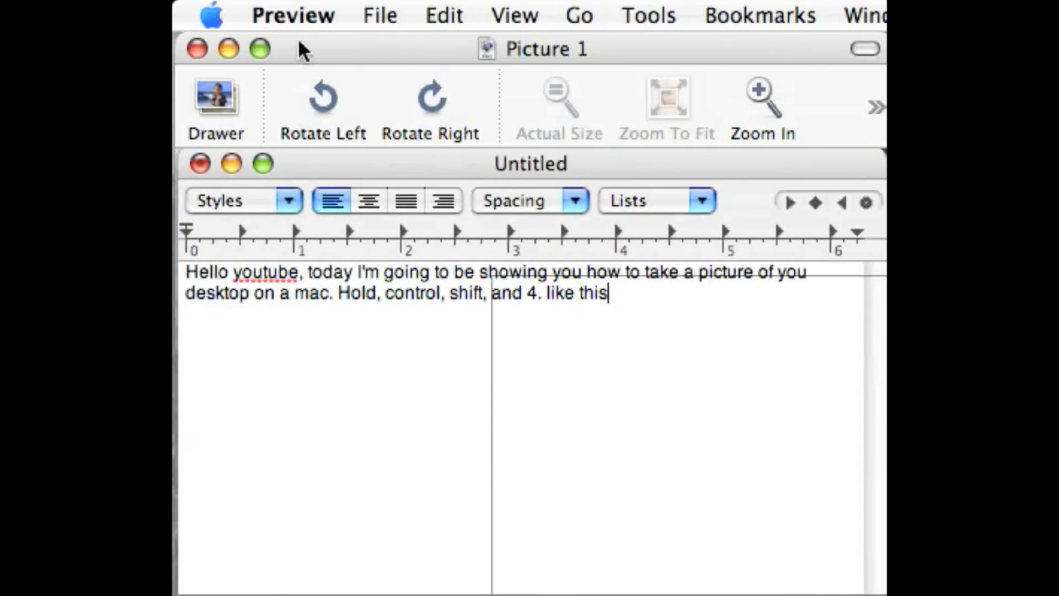
left_click(306, 15)
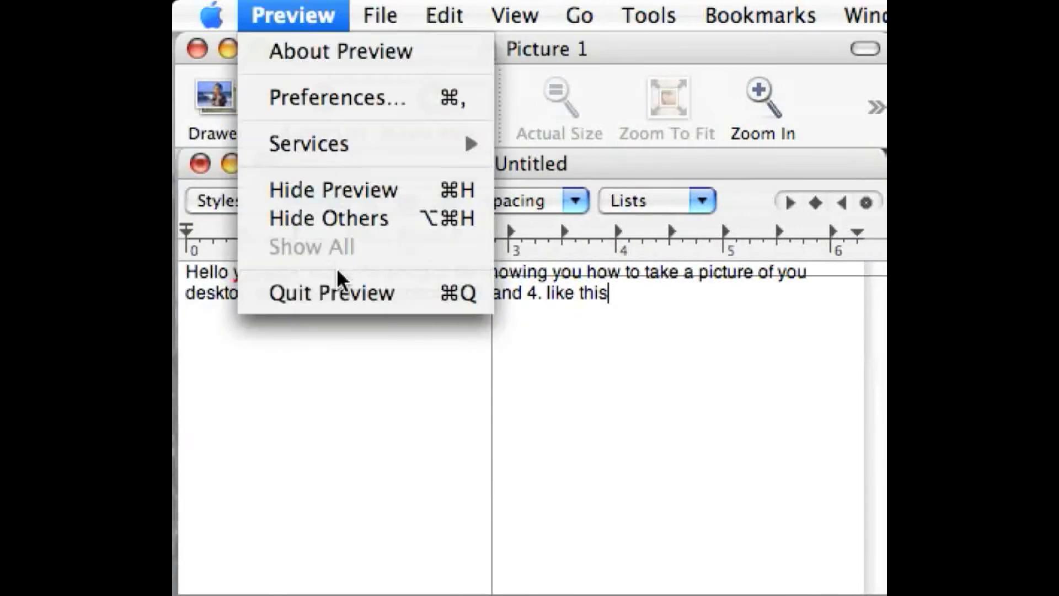
left_click(339, 295)
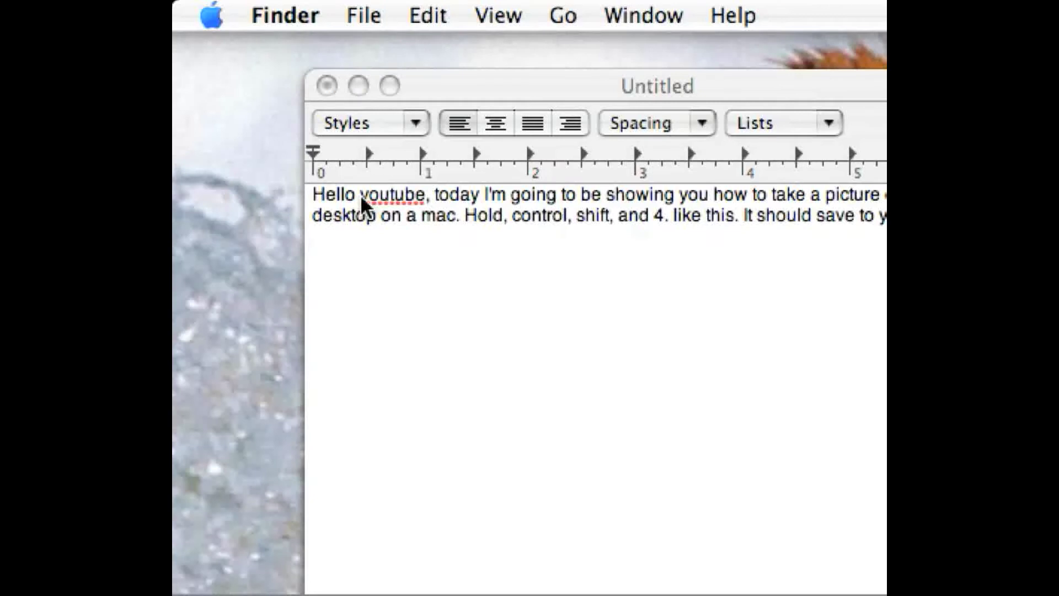
left_click(433, 83)
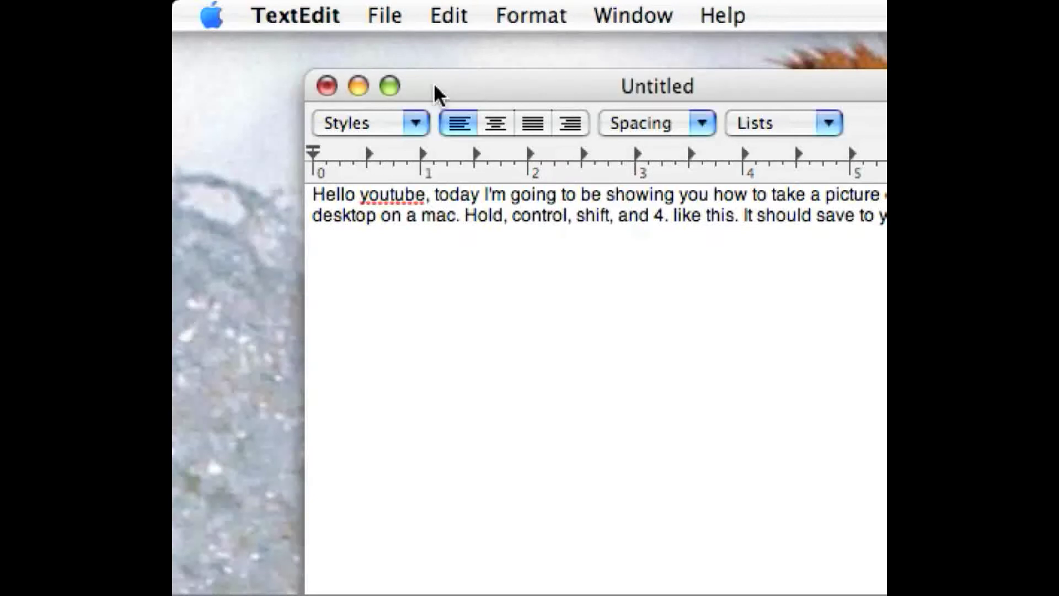
Clear all the existing text from the document
left_click(643, 214)
type("a")
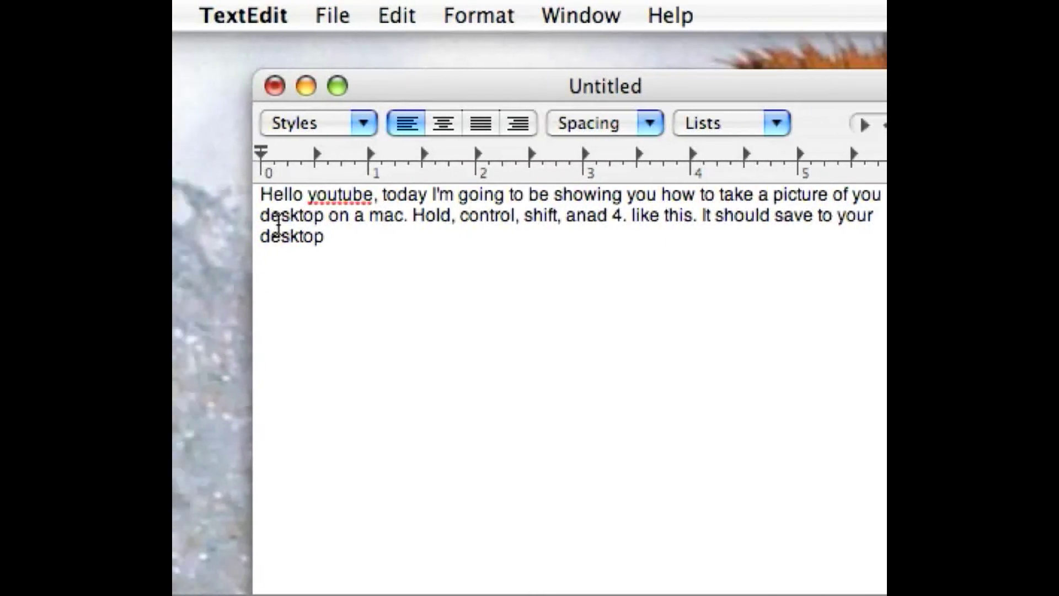
key("super+a")
key("BackSpace")
Type 'To take a picture of the full screen hold down. control, shift, and 3'
type("To take a picture of the full scre")
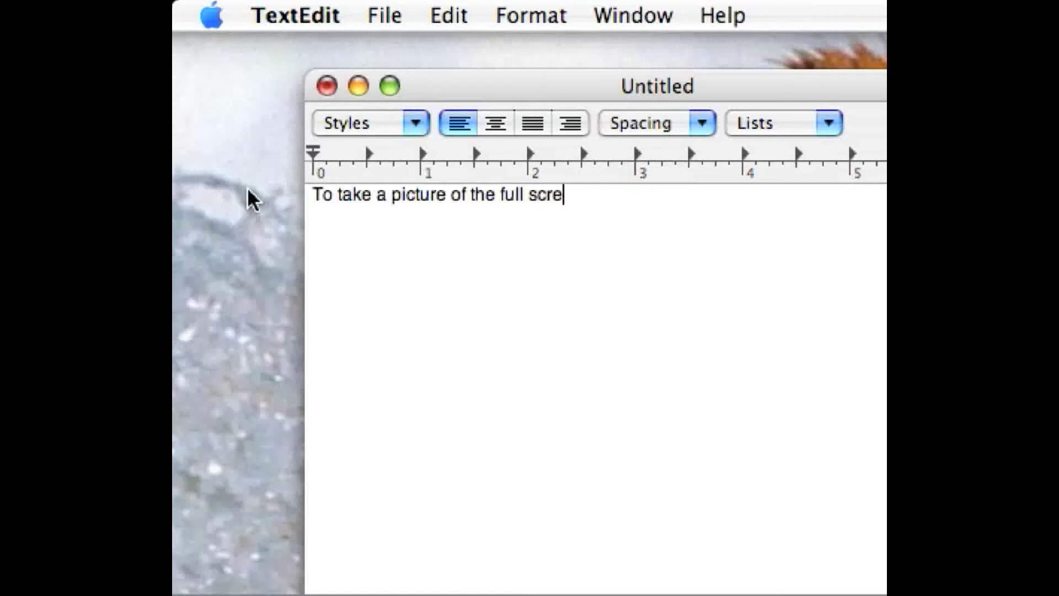
type("en hole")
key("BackSpace")
key("BackSpace")
key("BackSpace")
type("hold an")
key("BackSpace")
key("BackSpace")
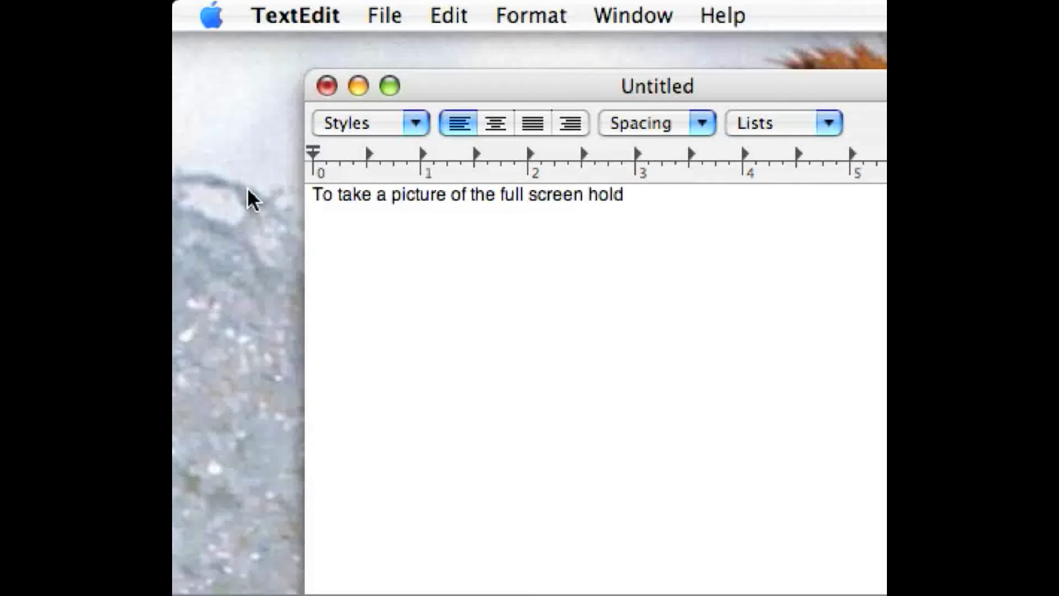
type("down. con")
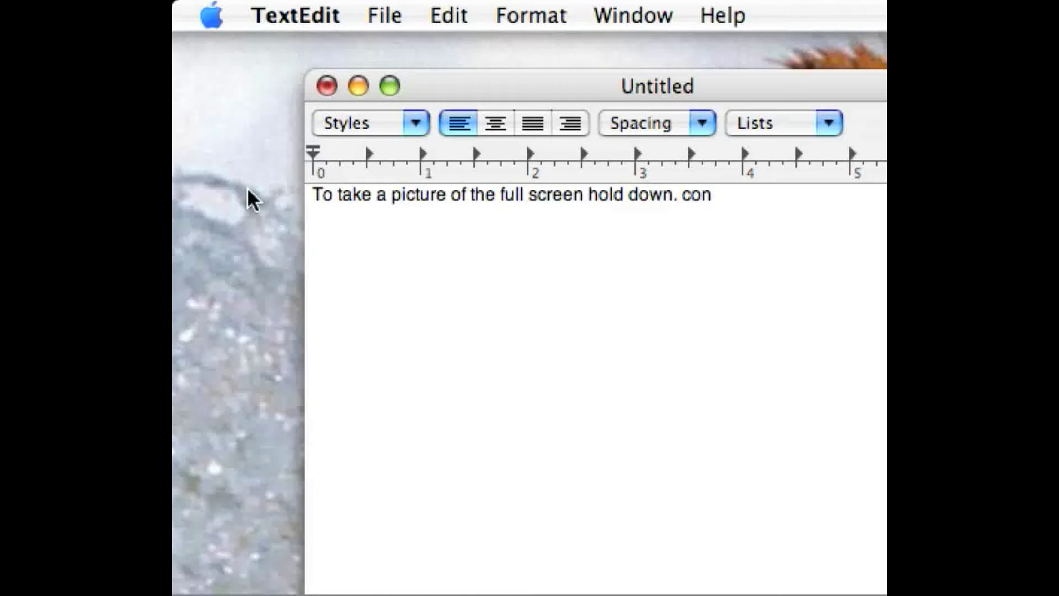
type("trol, shif")
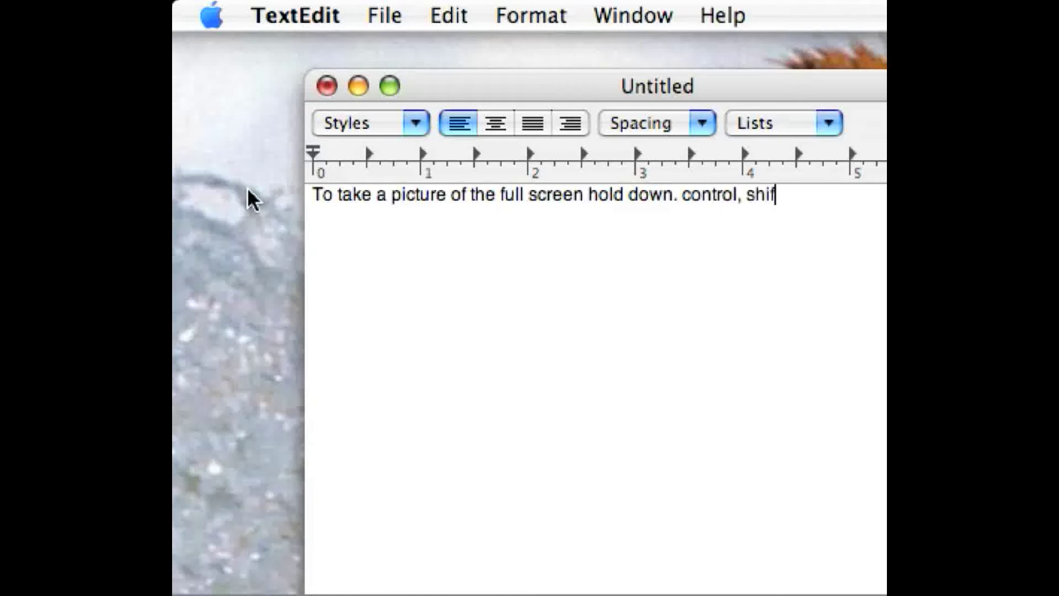
type("t, and 3")
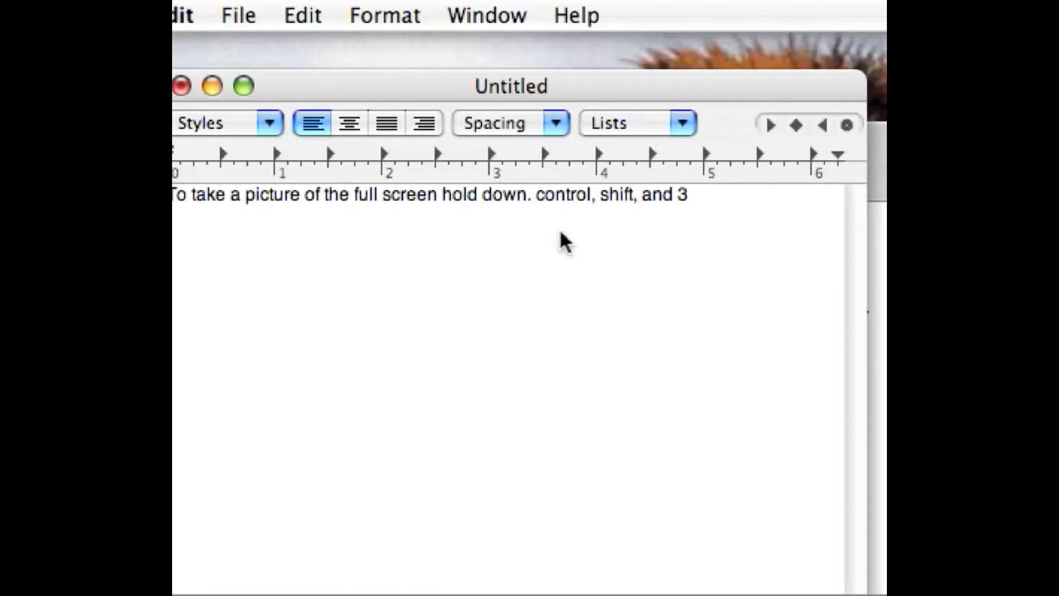
Open the saved full-screen screenshot file in Preview
key("super+o")
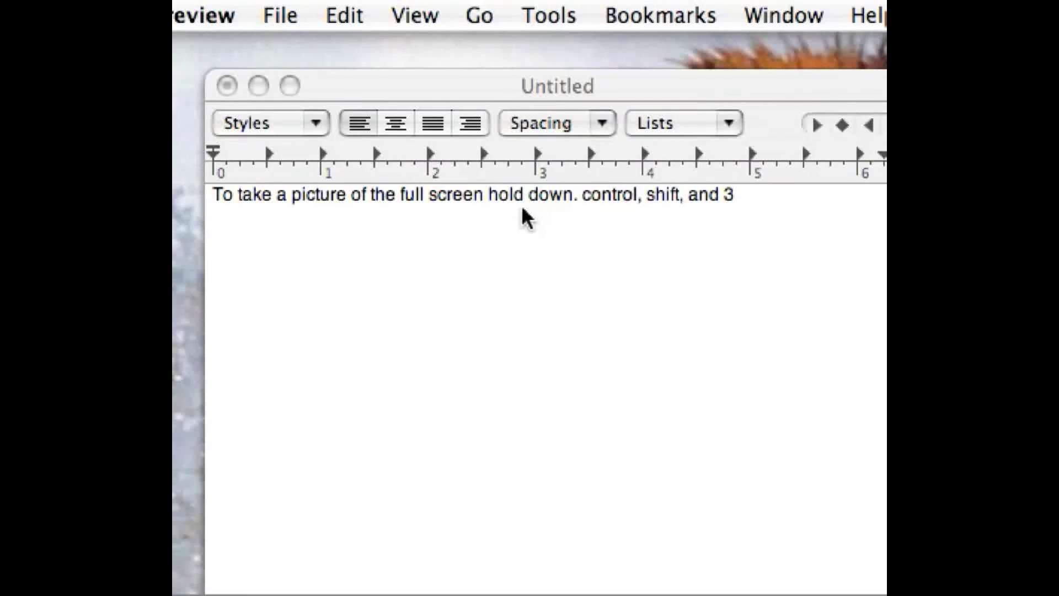
Replace the line with 'to amke your screen look like this hold. control, alt (option), ctrl and 8', then demo and cancel an area capture
triple_click(568, 212)
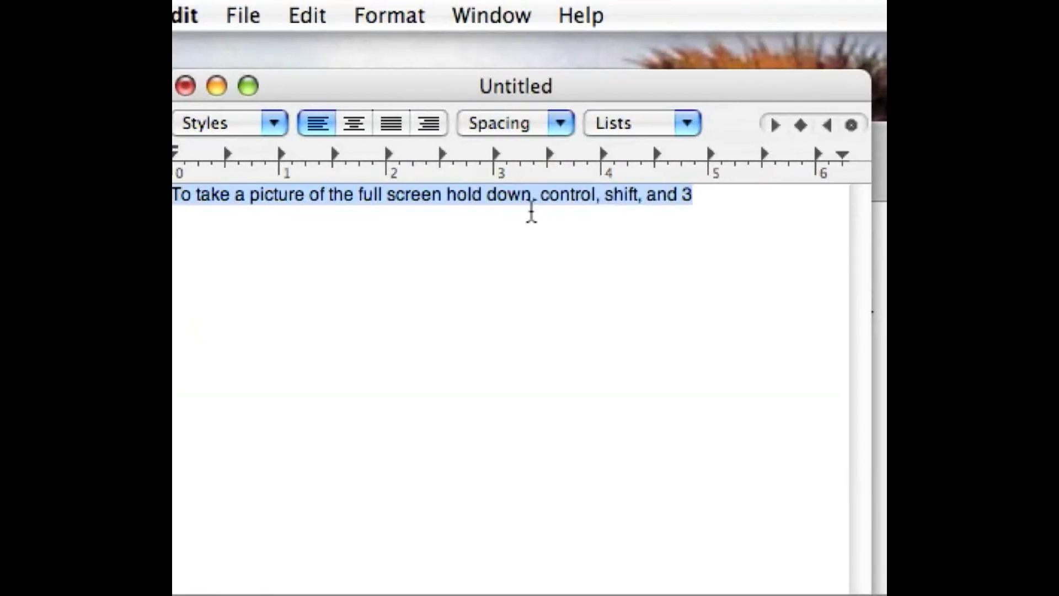
key("BackSpace")
type("o amke")
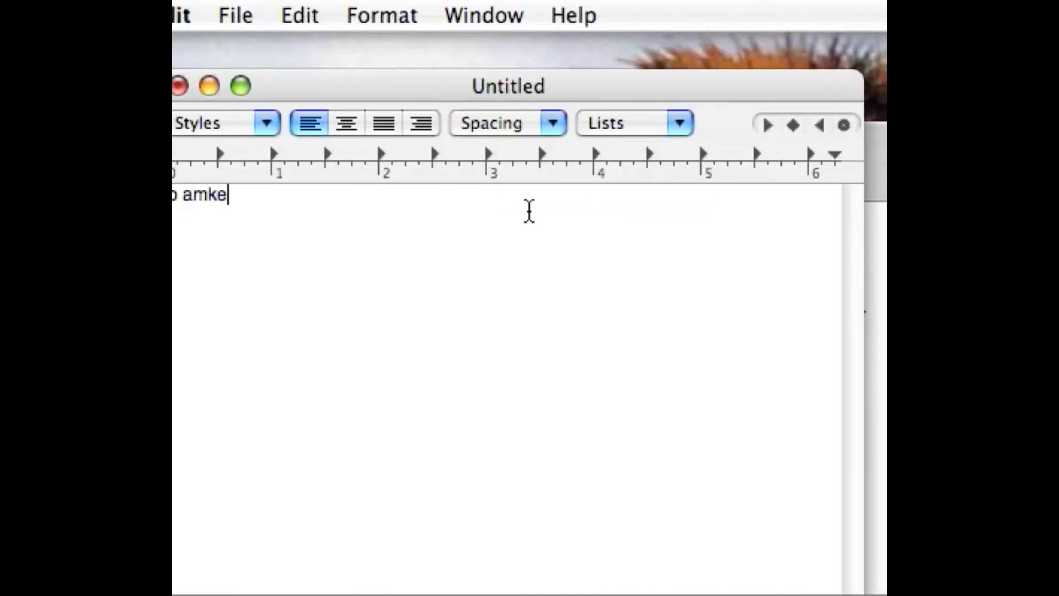
type(" your screen look like thios")
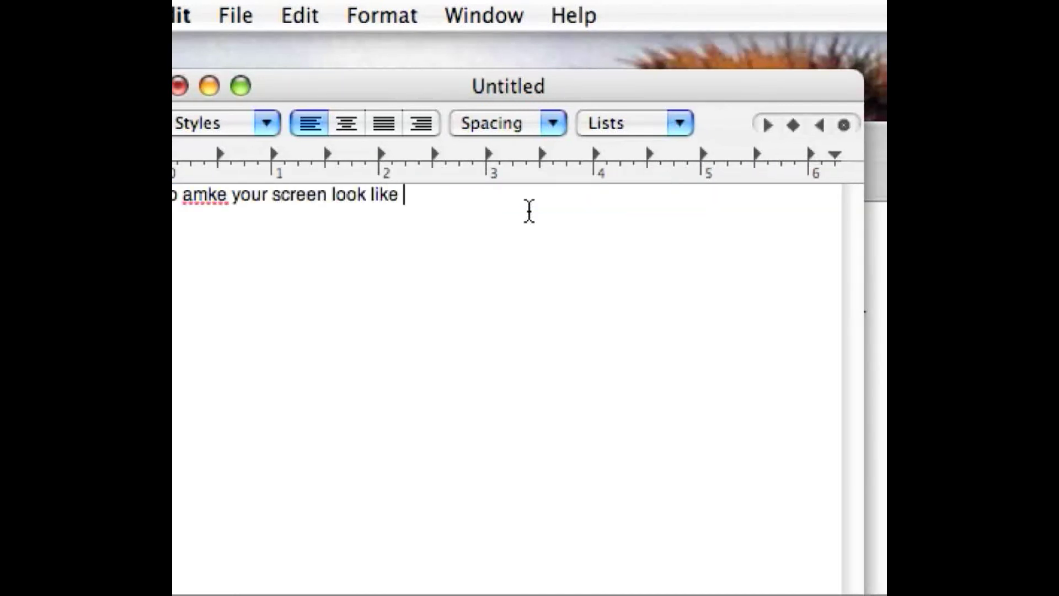
key("BackSpace")
key("BackSpace")
type("his hold.")
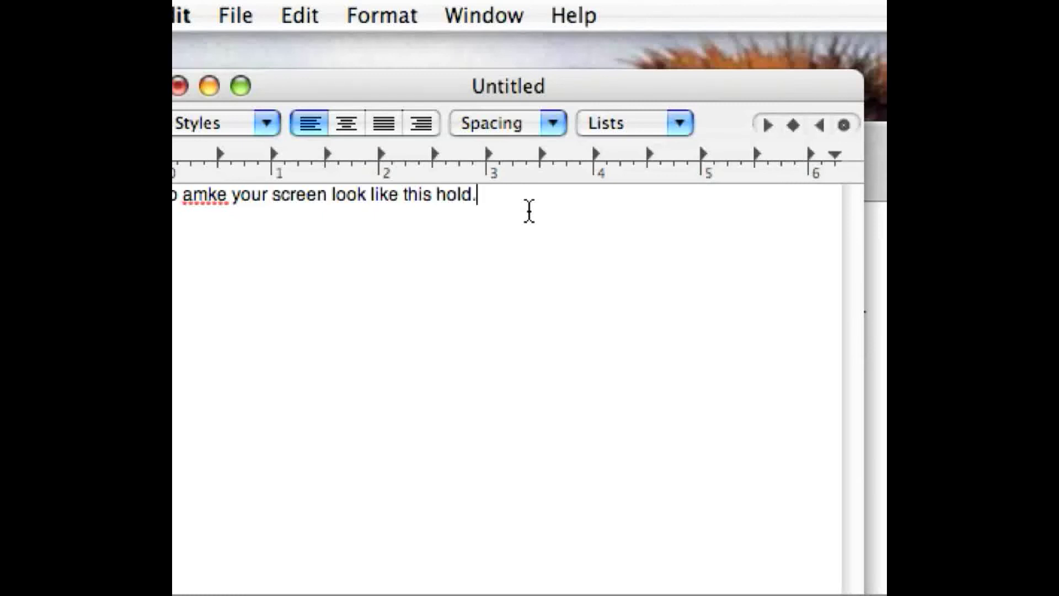
type(" control")
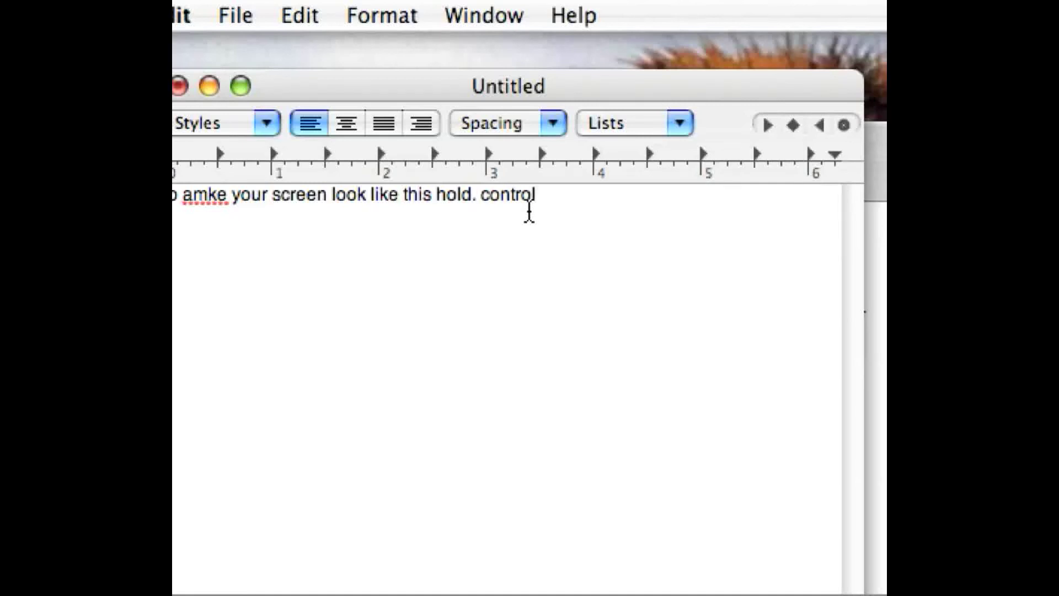
type(", alt (option),")
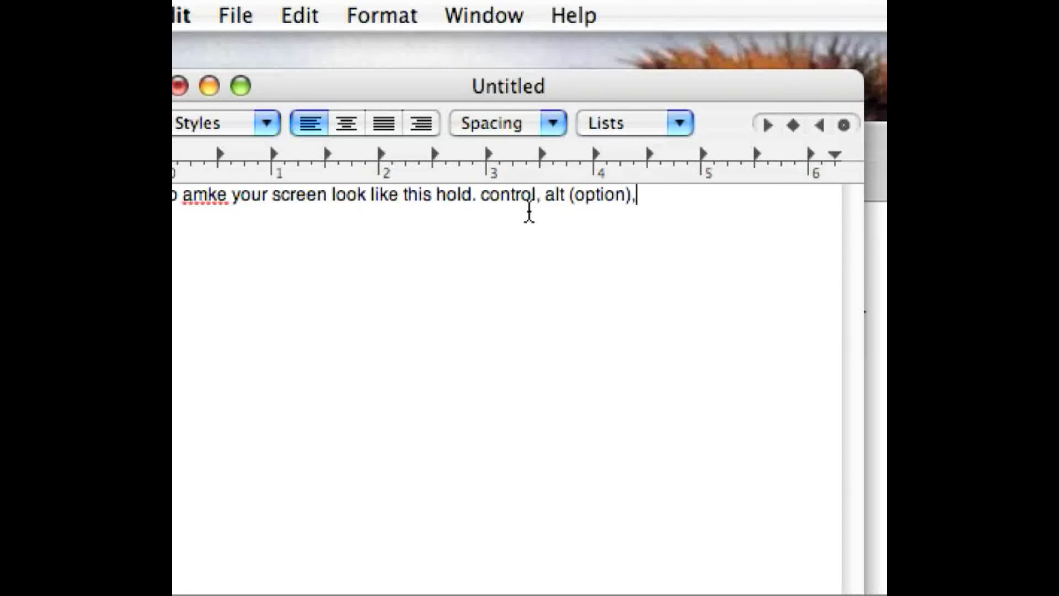
type("ctrl and 8")
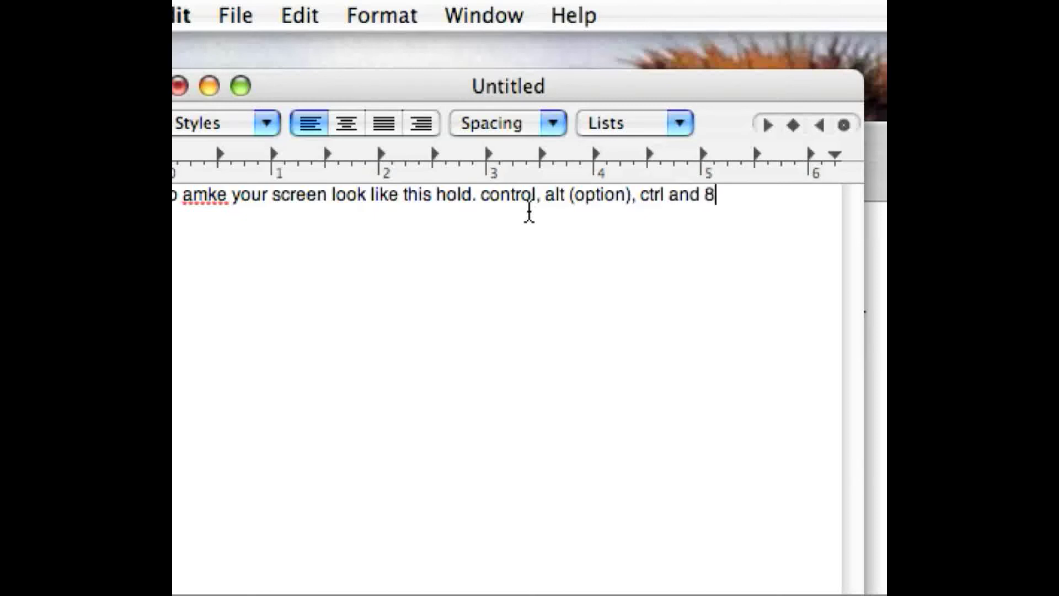
key("super+shift+4")
key("Escape")
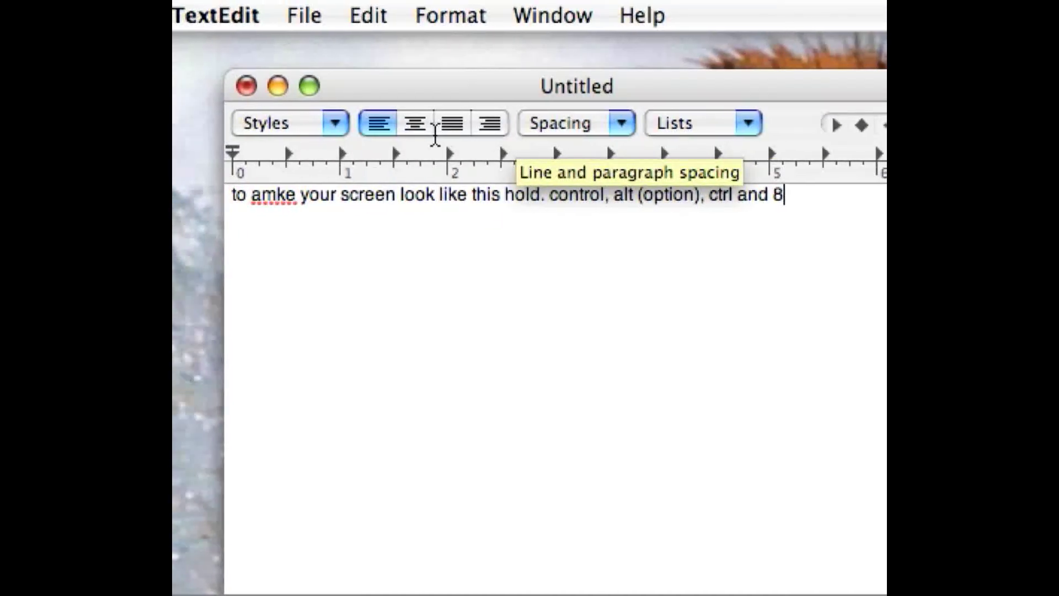
Overwrite the selected line with the closing message 'thanks for watching'
left_click_drag(784, 194, 176, 195)
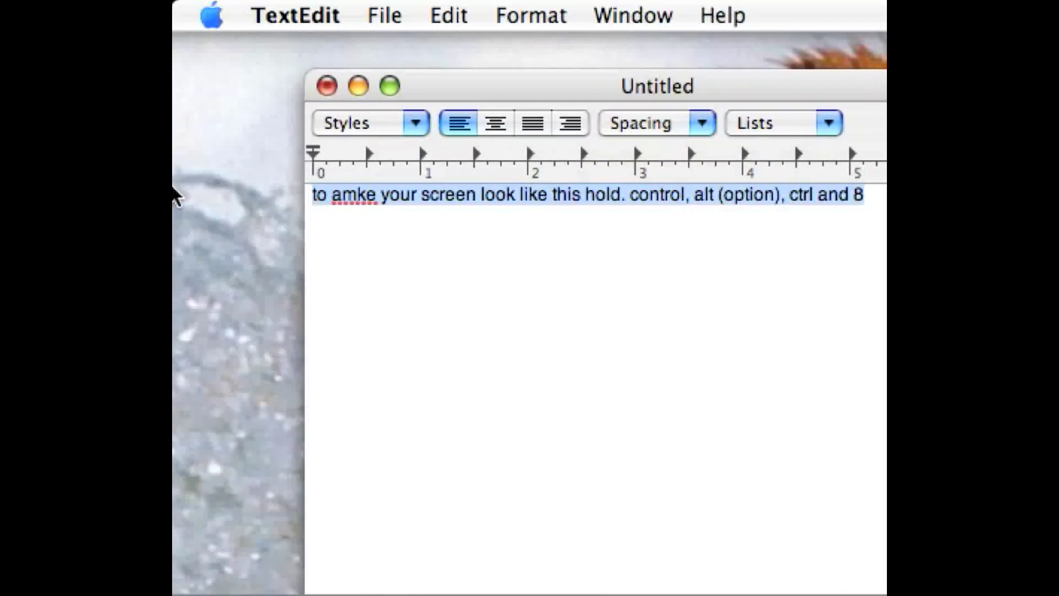
type("thanks y")
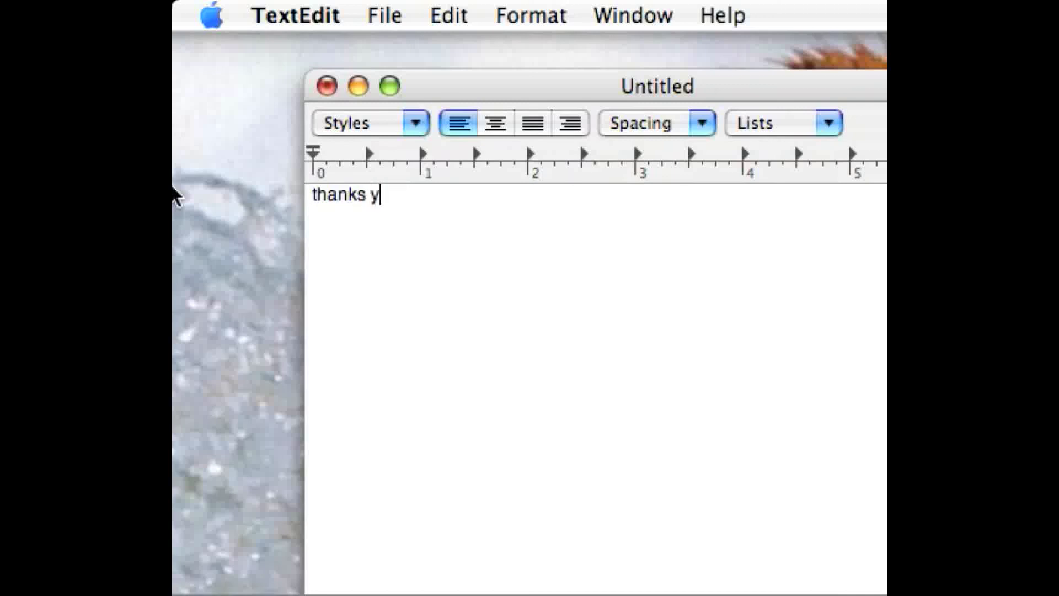
key("BackSpace")
type("for wa")
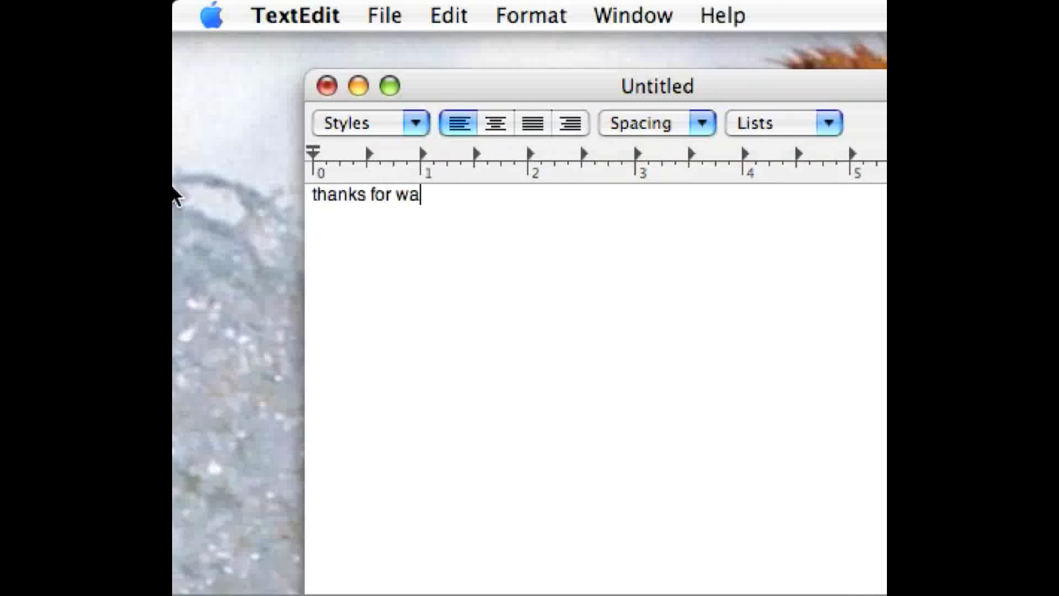
type("tching..")
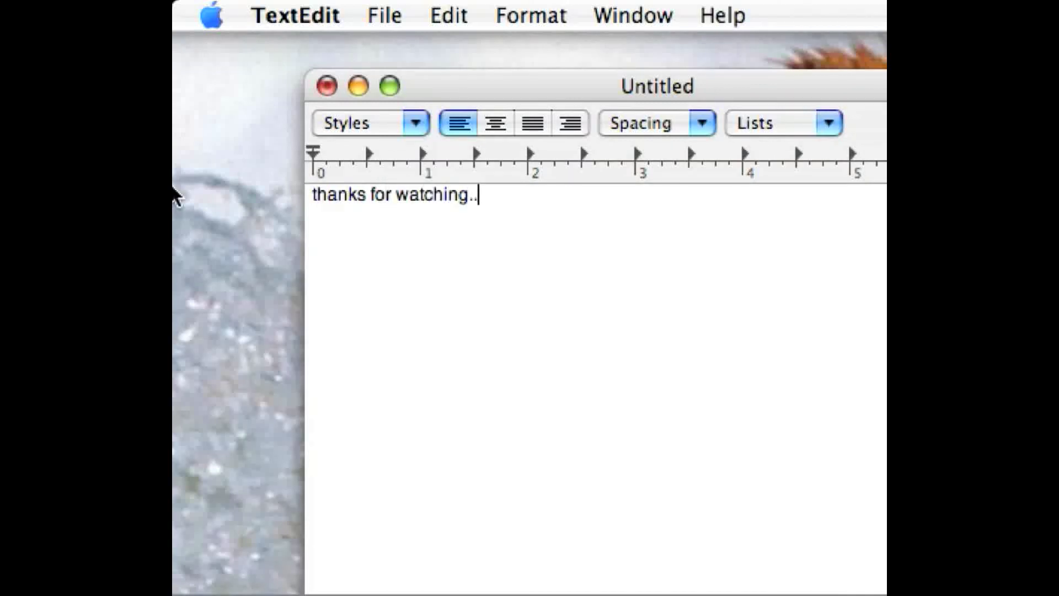